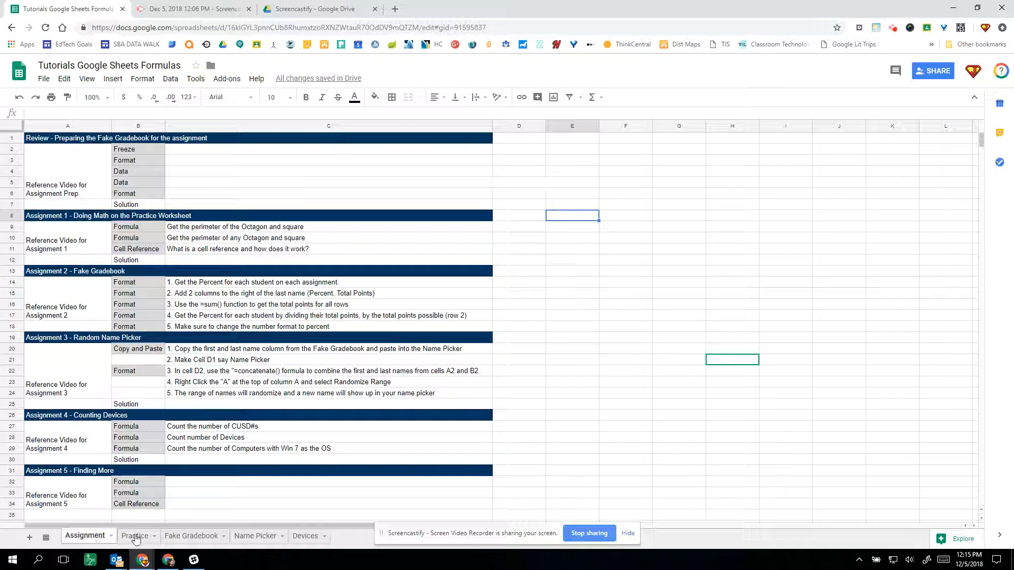
Open the Practice sheet and label cell K4, beside the square, as Perimeter
left_click(135, 536)
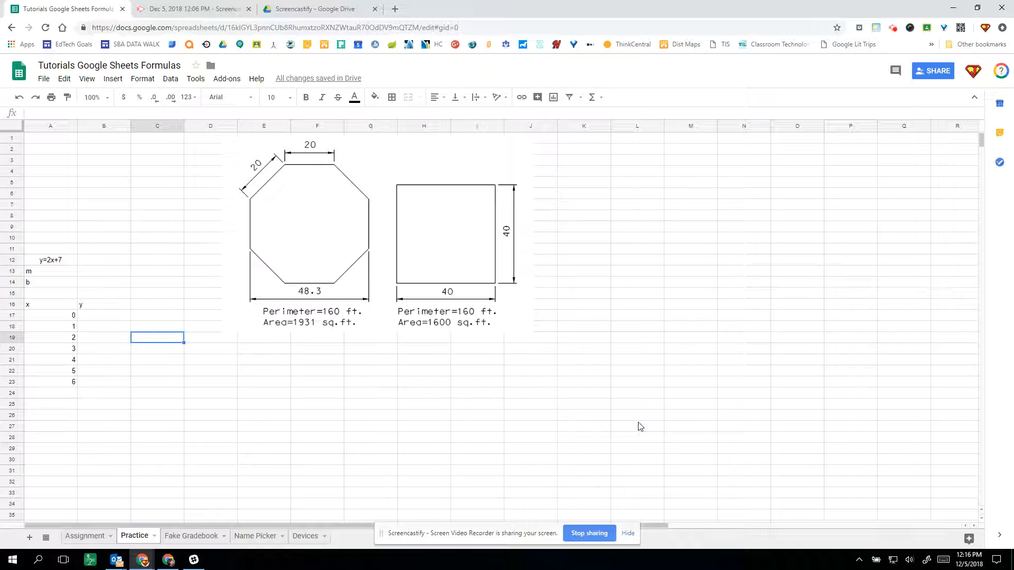
left_click(304, 316)
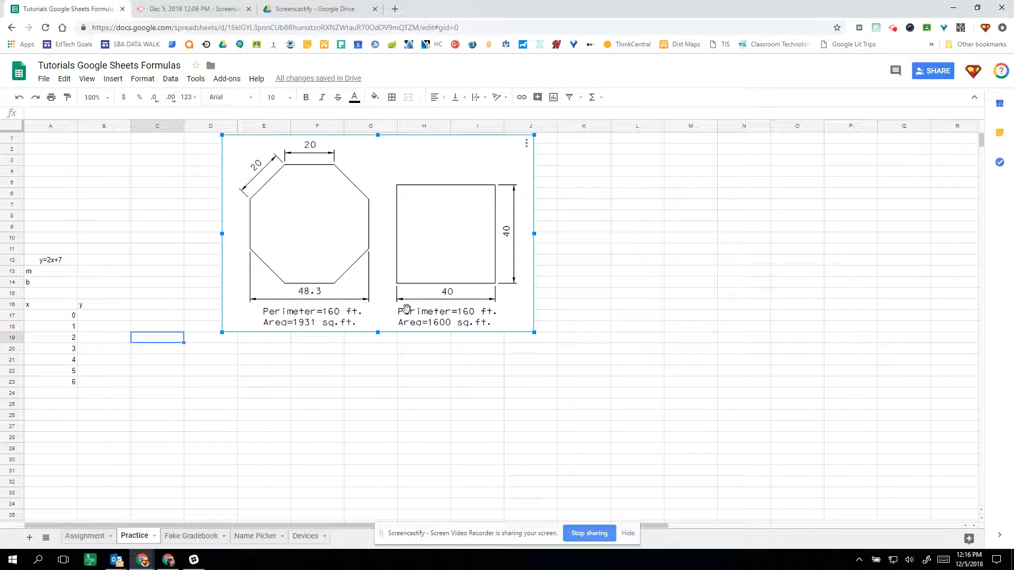
left_click(374, 396)
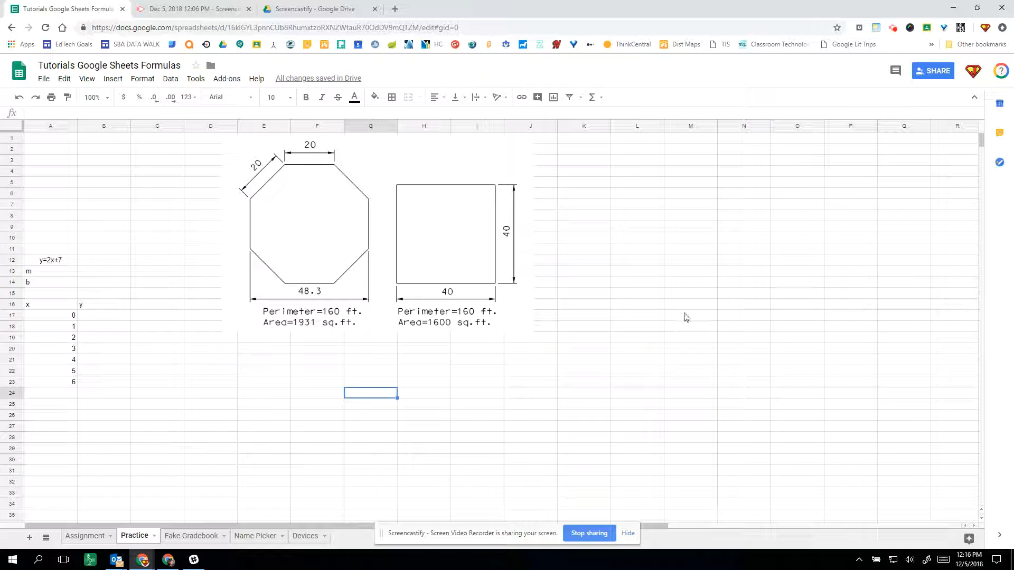
left_click(595, 172)
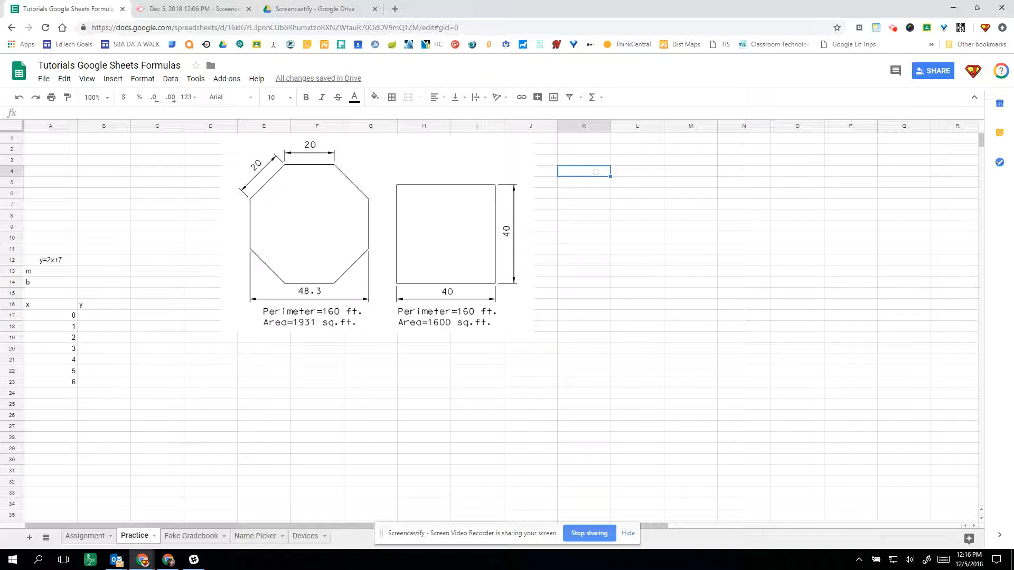
type("Perimeter")
left_click(625, 251)
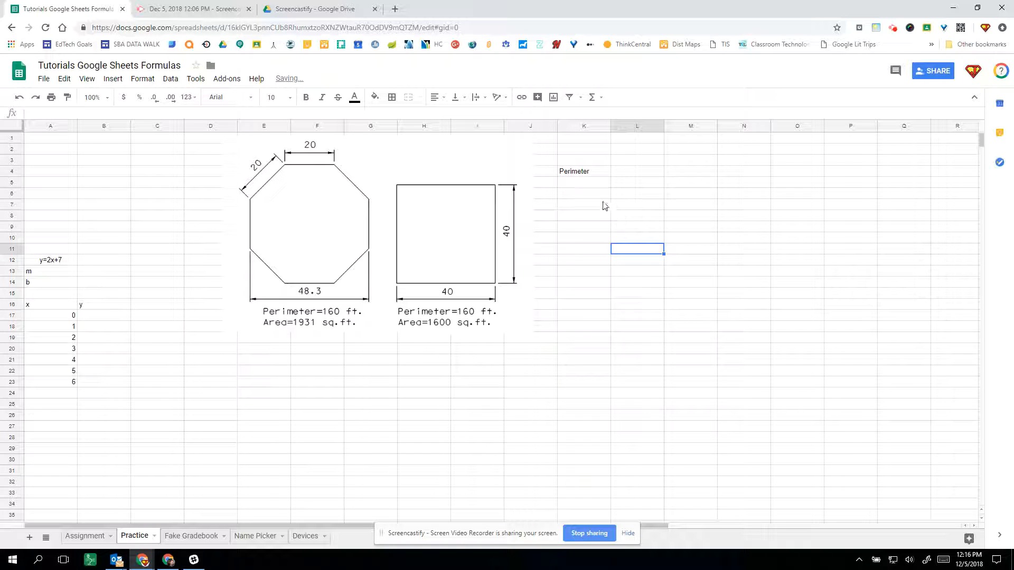
Calculate the square's perimeter in cell K5 by adding its four sides with =40+40+40+40
left_click(591, 184)
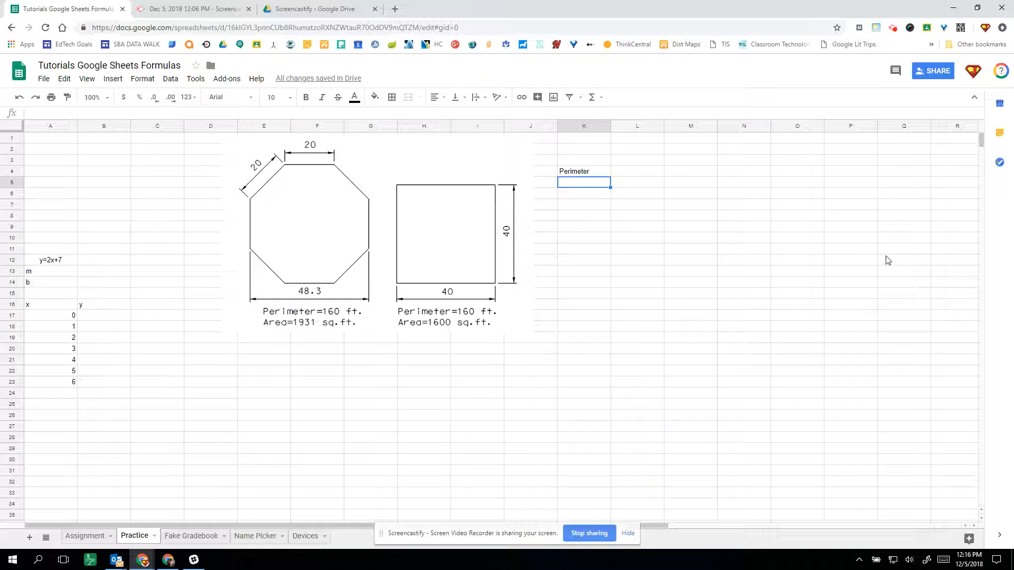
type("=")
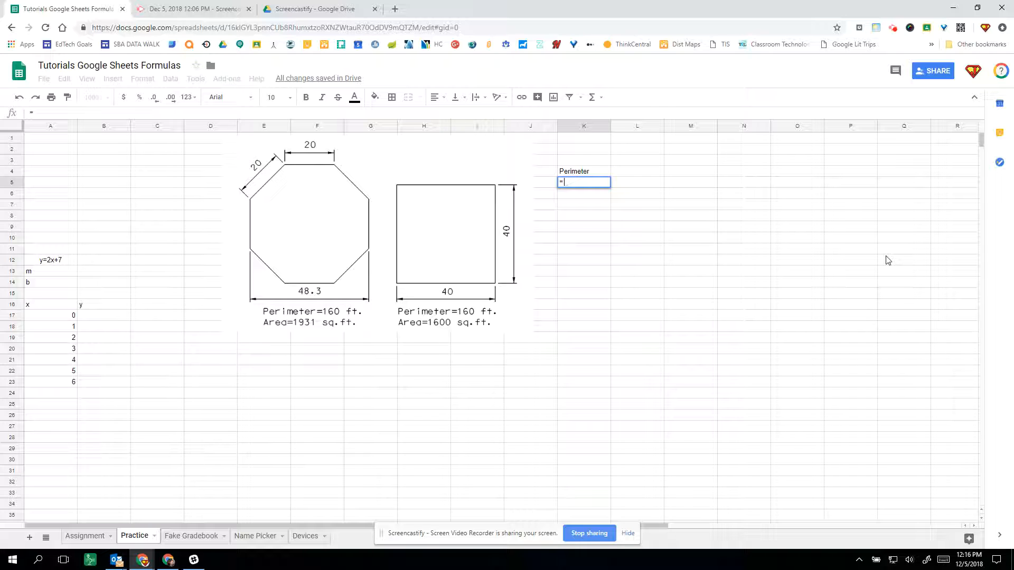
type("40")
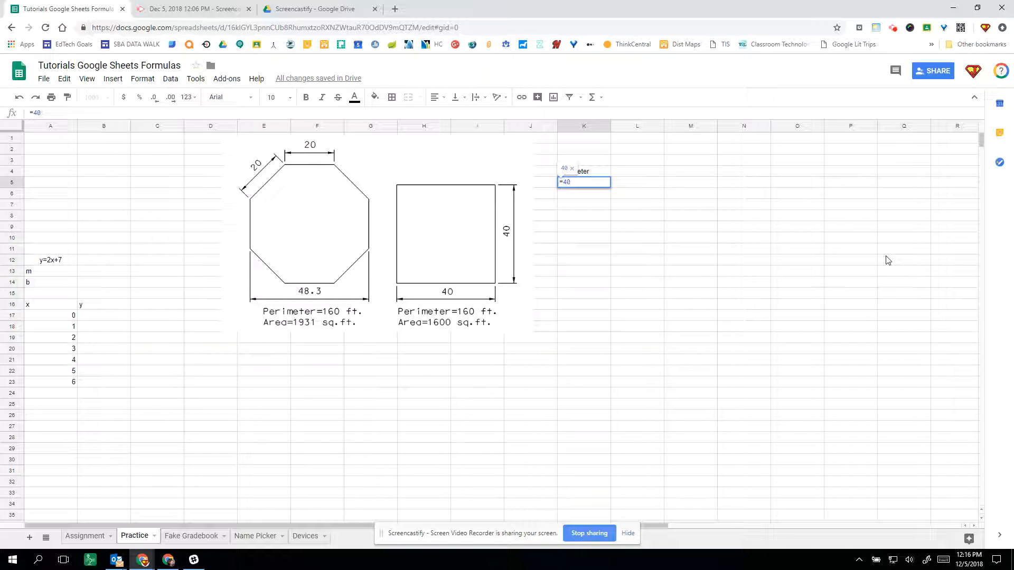
type("+40+40+40")
key("Return")
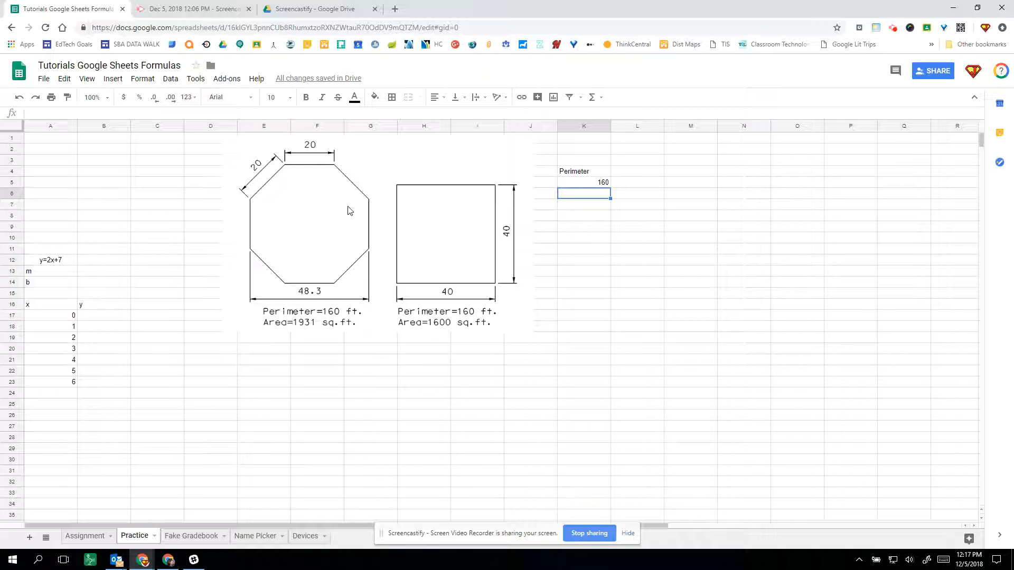
Label cell B4, beside the octagon, as Perimeter
left_click(118, 172)
type("Perimeter")
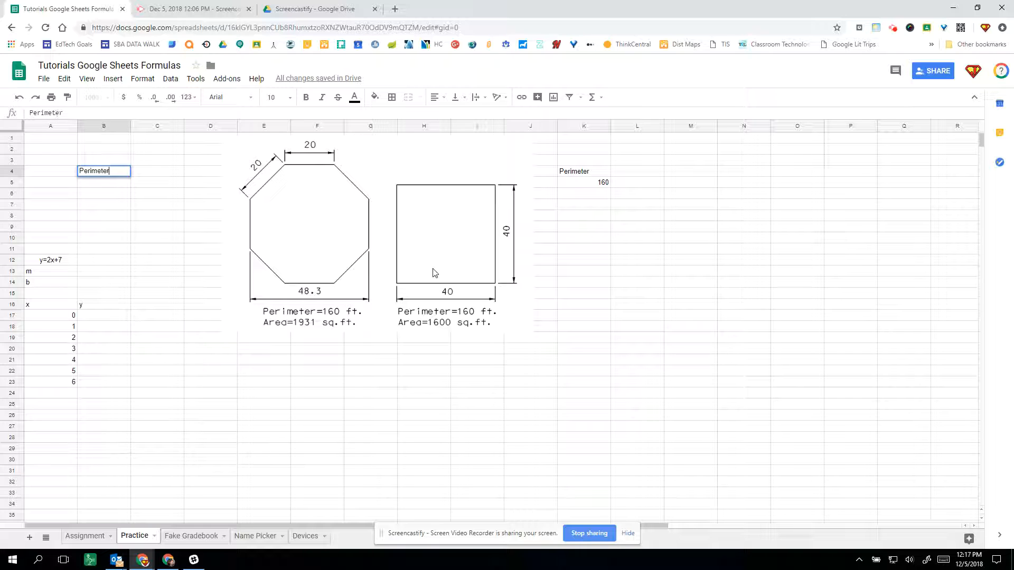
key("Return")
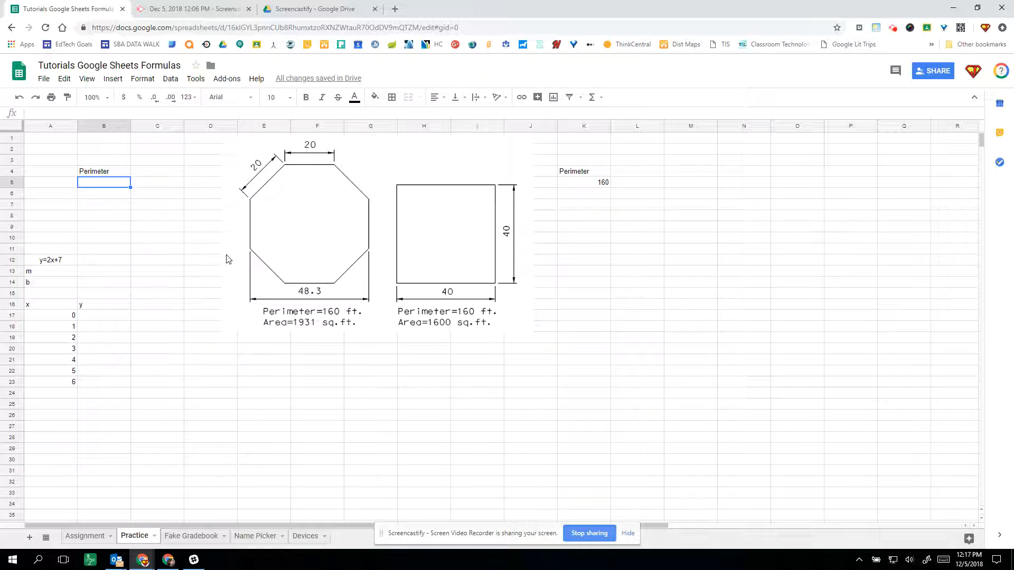
Calculate the octagon's perimeter in cell B5 with =8*20, and compare its formula with the square's in K5
type("=")
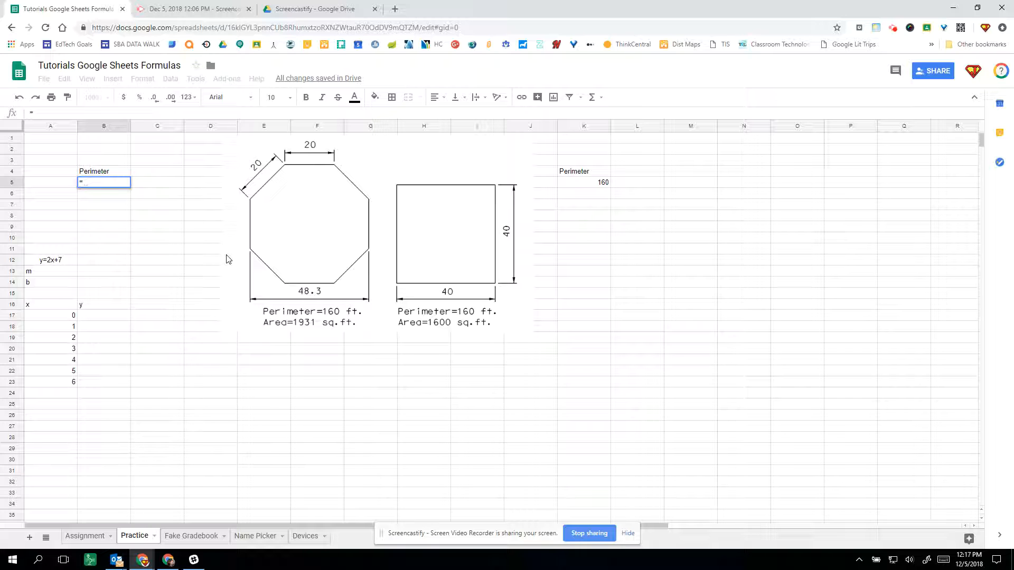
type("8")
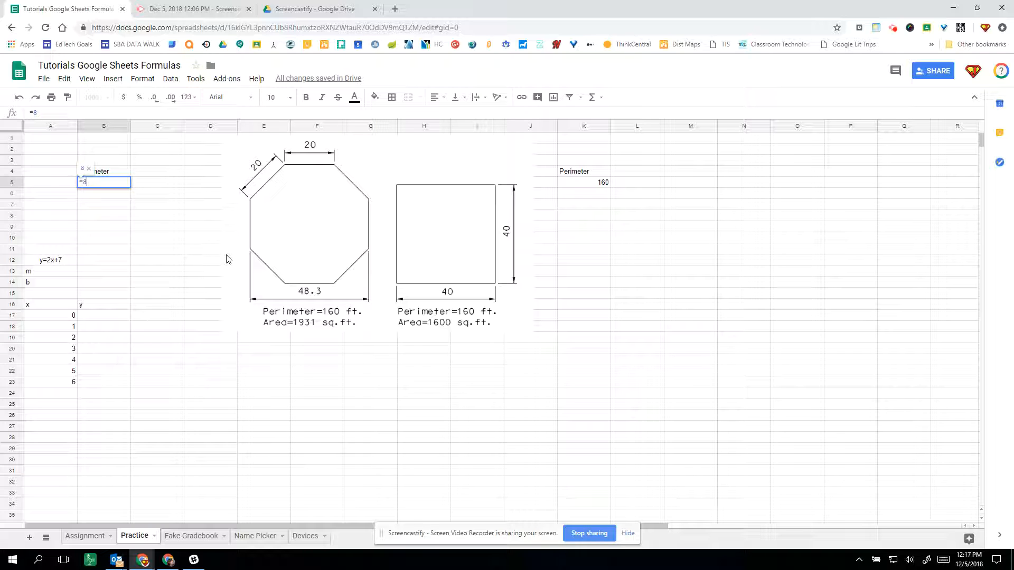
type("*")
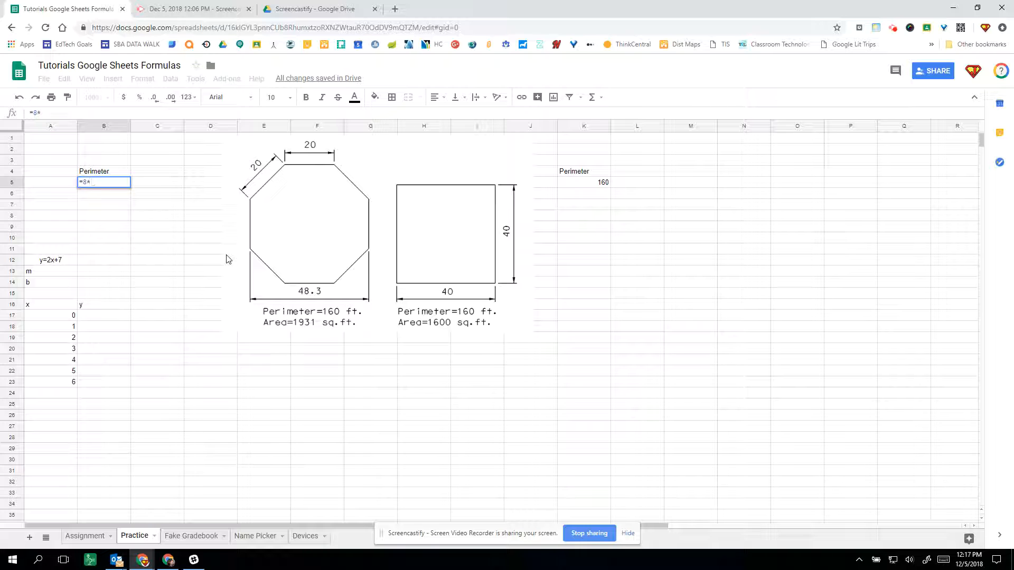
type("20")
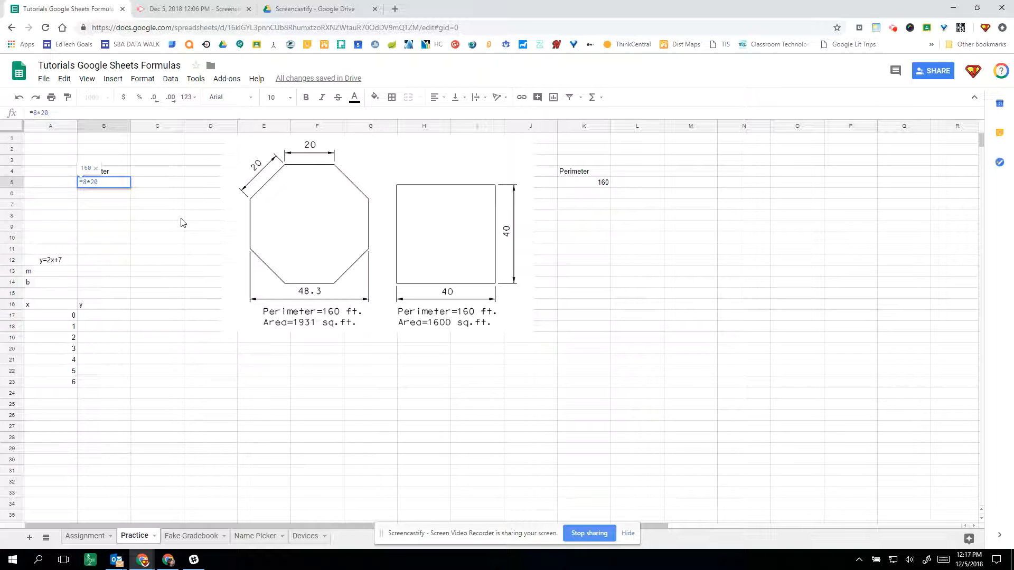
key("Return")
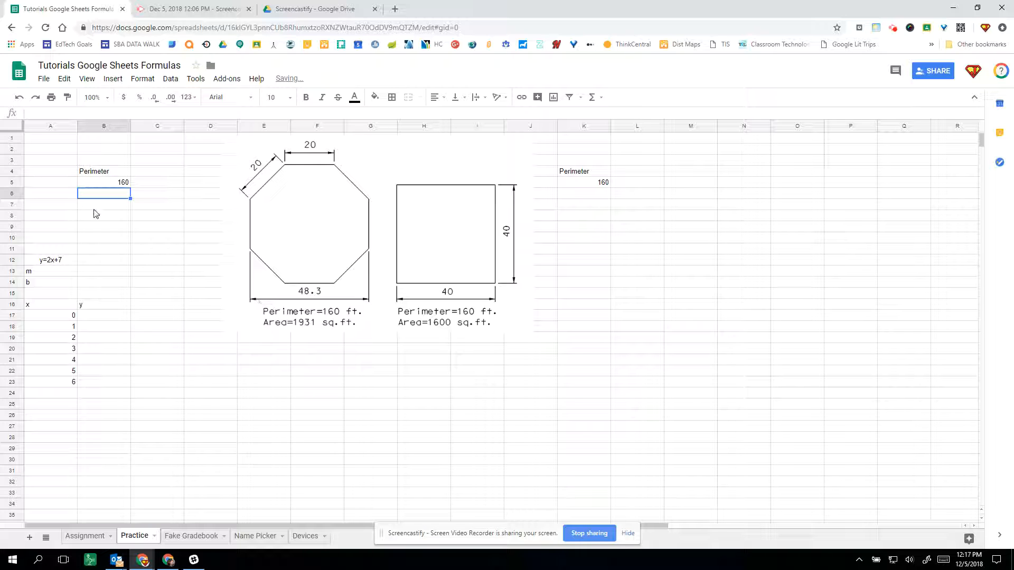
left_click(124, 183)
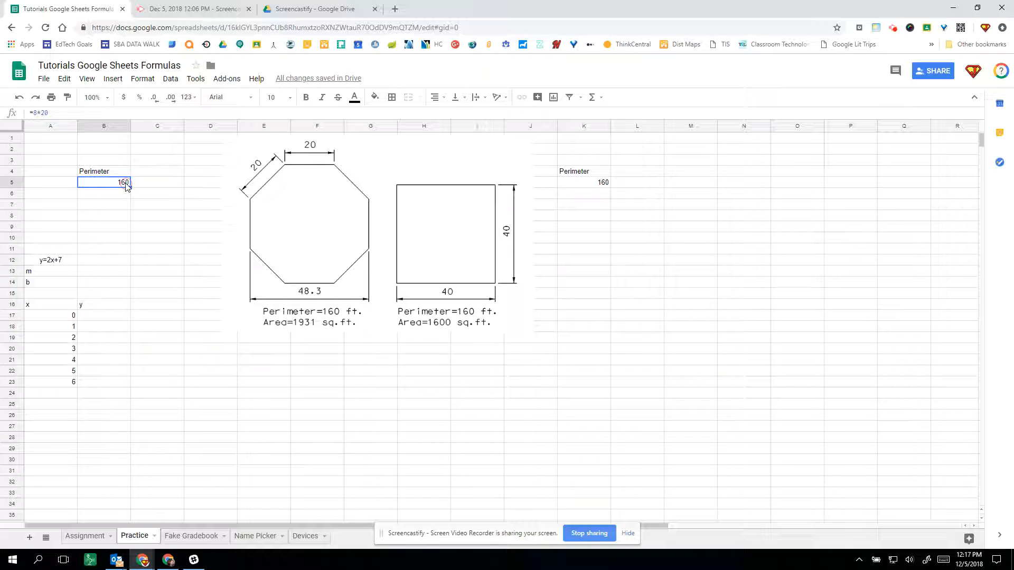
left_click(584, 184)
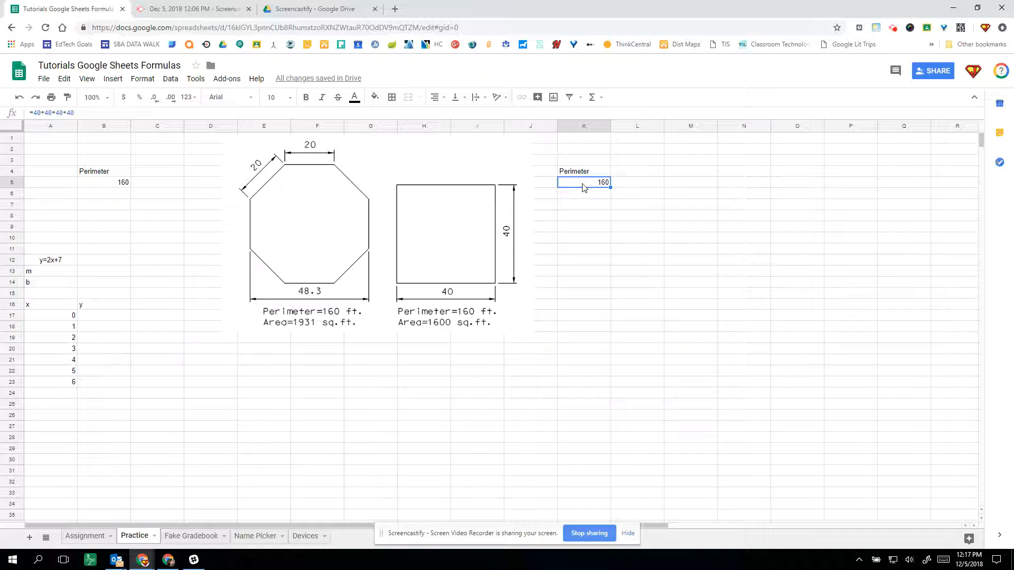
left_click(582, 197)
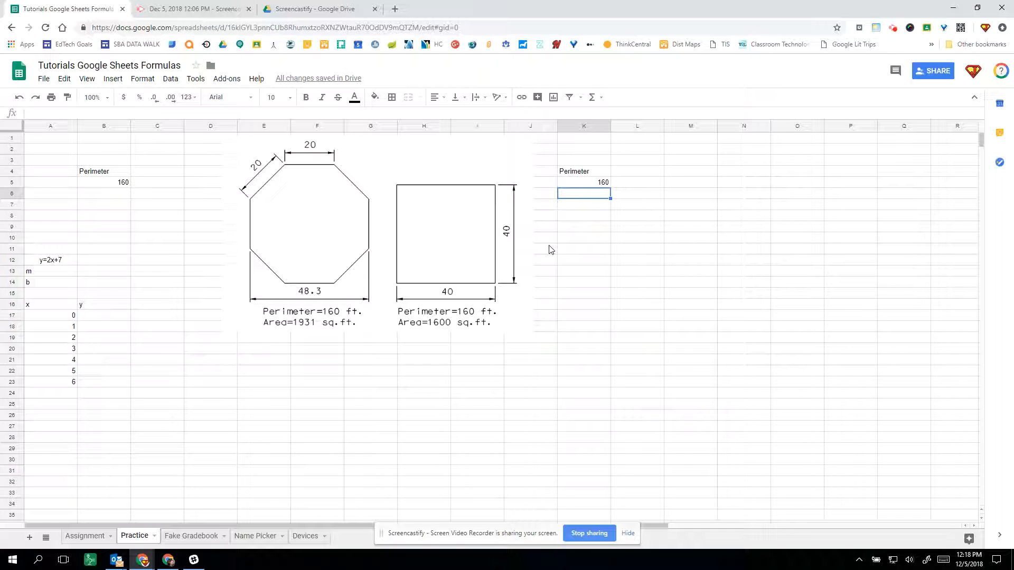
Add the heading Octagon in cell B6, directly below the octagon's perimeter result
left_click(115, 206)
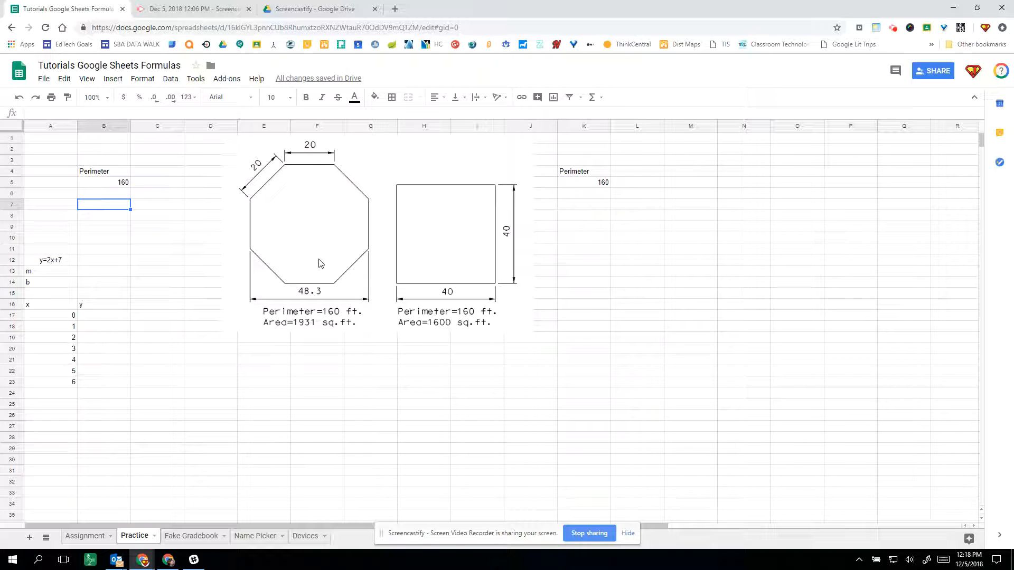
key("Up")
type("Octa")
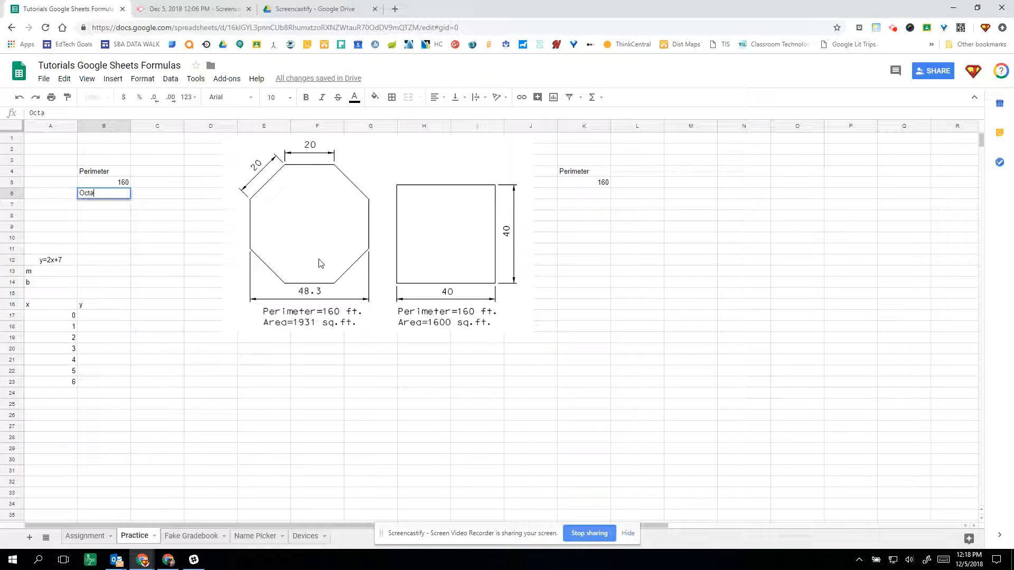
type("gon")
key("Return")
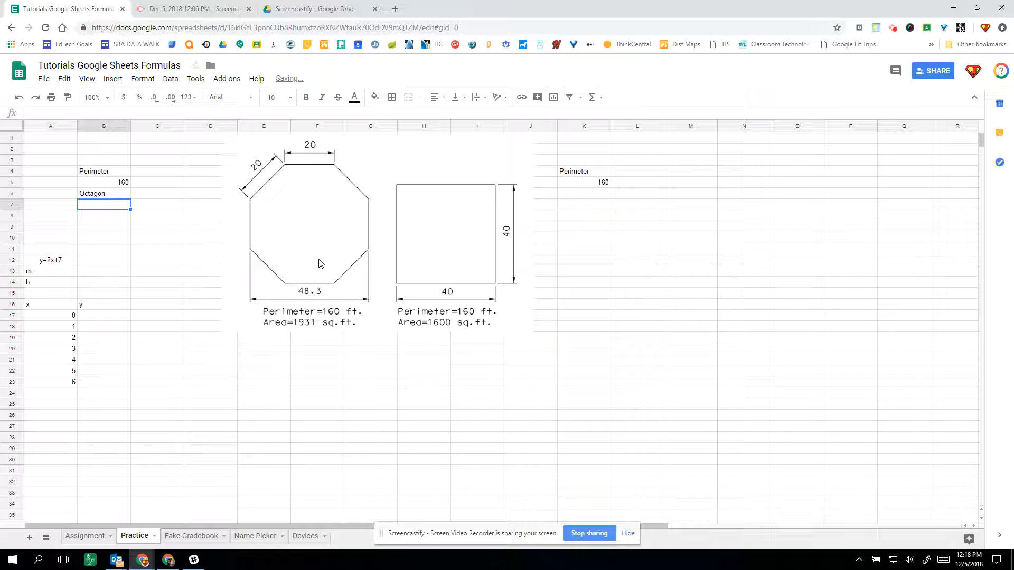
Add a row below the Octagon heading with the label sides in B7 and the value 8 in C7
type("sides")
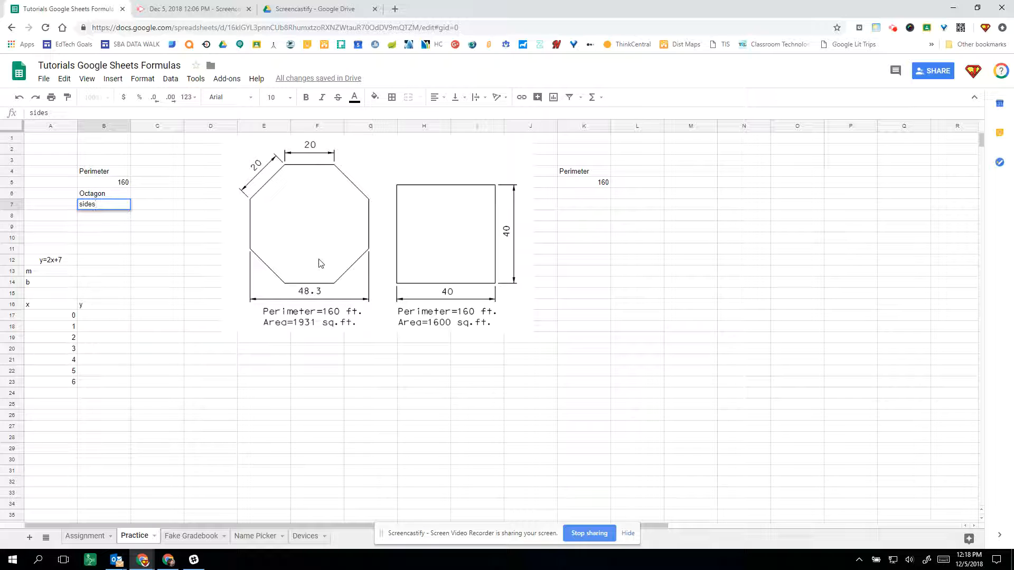
key("Tab")
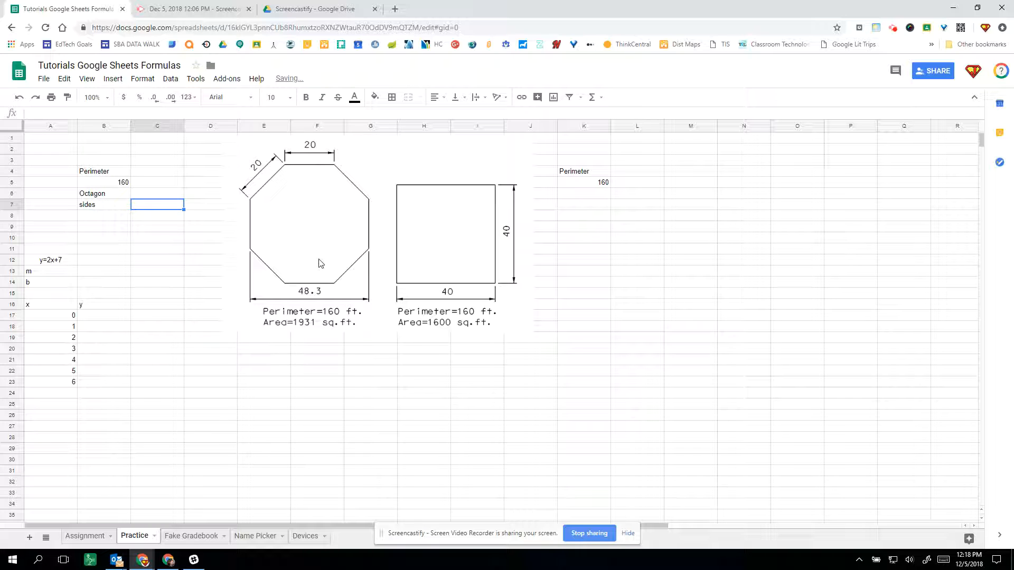
type("8")
key("Return")
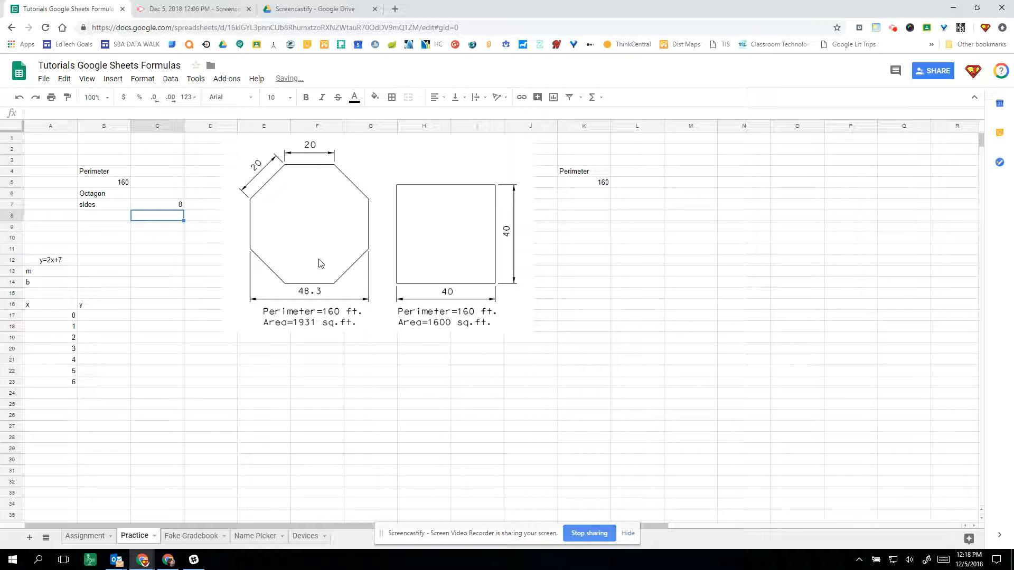
Add a row for the side length with the label Length in B8 and the value 20 in C8
key("Left")
type("L")
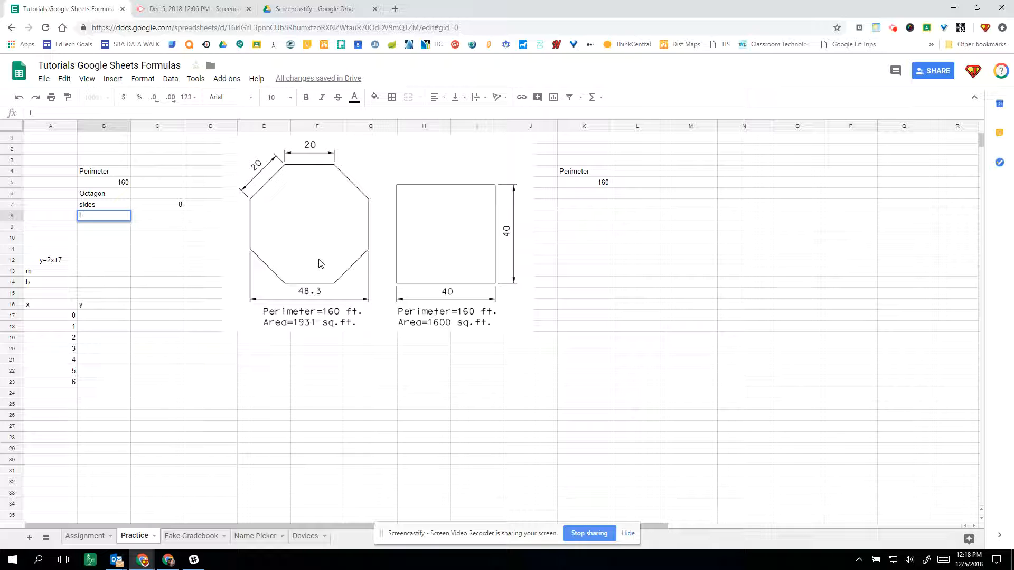
type("ength")
key("Tab")
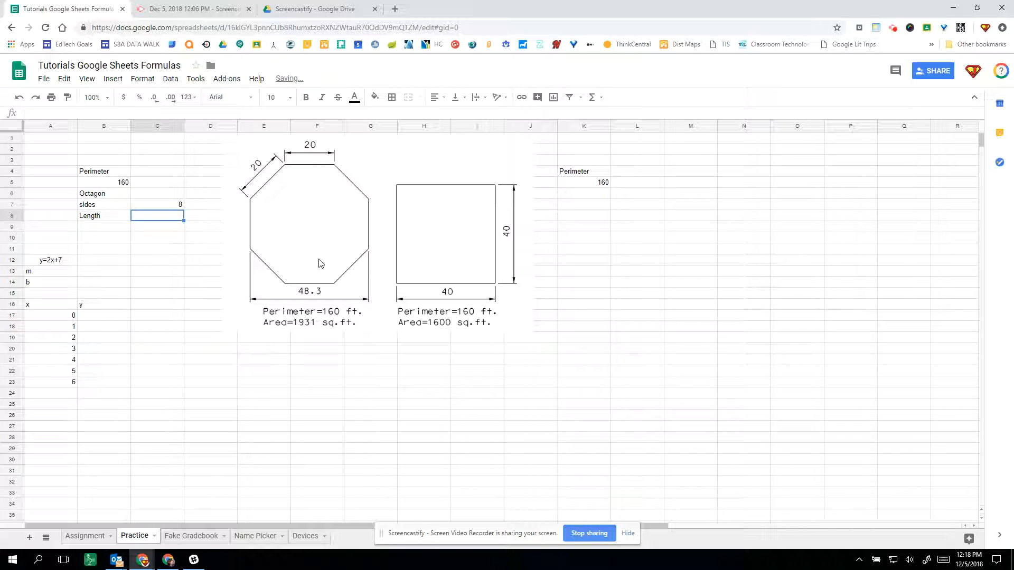
type("20")
key("Return")
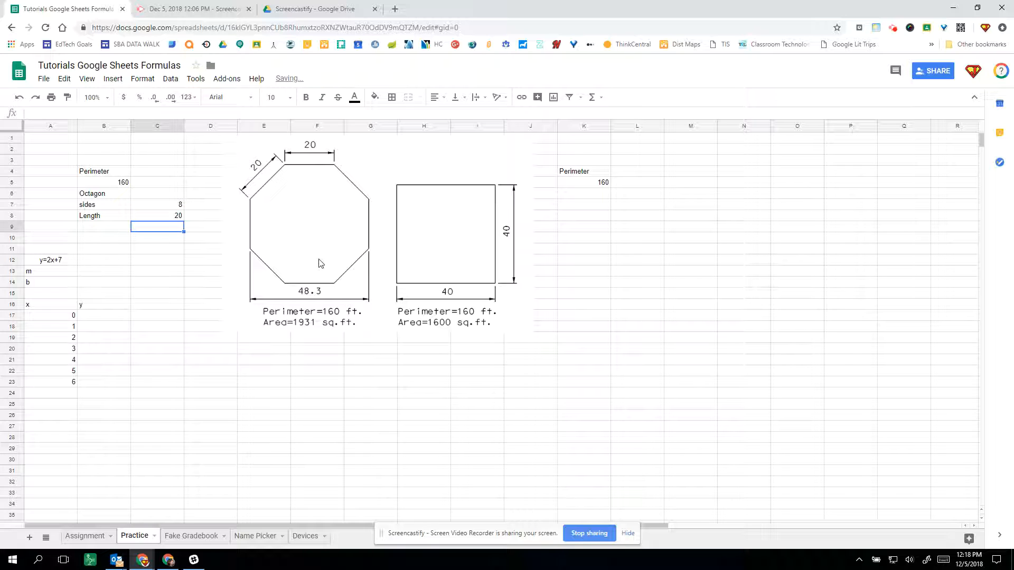
Label cell B9 as Perimeter below Length, and check the typed-number formula in B5
key("Left")
type("Peri")
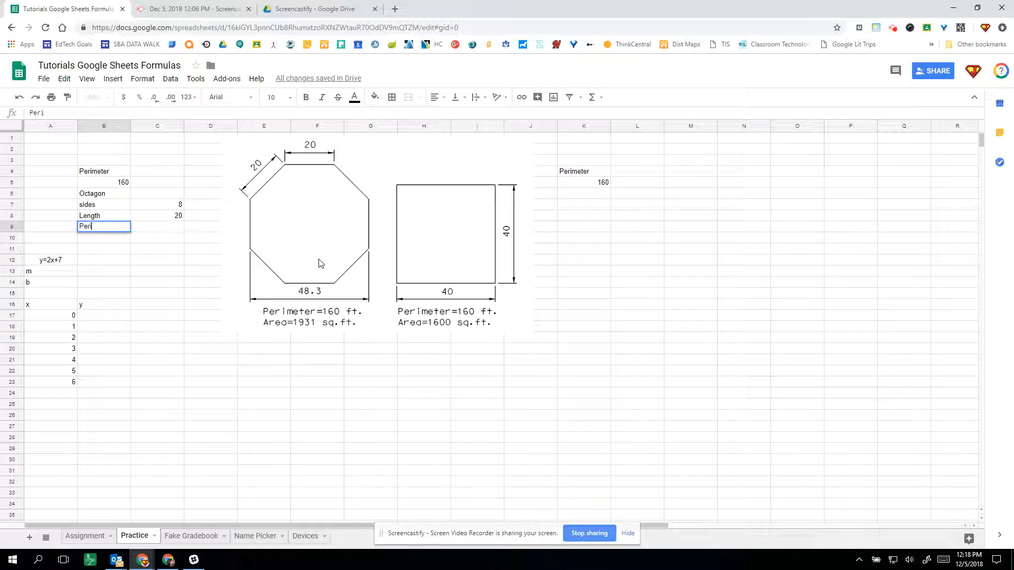
type("meter")
left_click(108, 196)
left_click(120, 185)
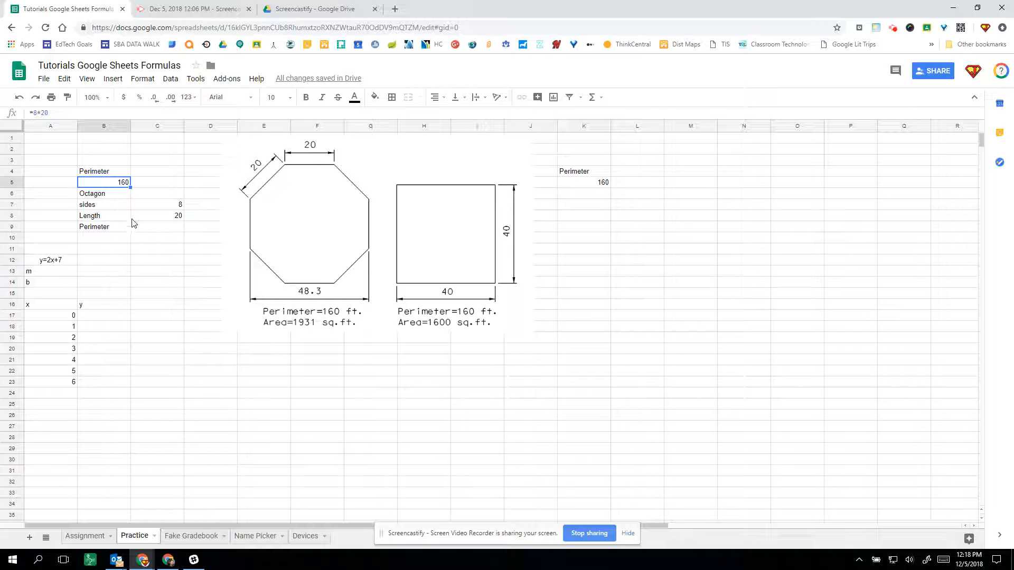
Calculate the octagon's perimeter in cell C9 from cell references, multiplying sides by length with =C7*C8
left_click(161, 227)
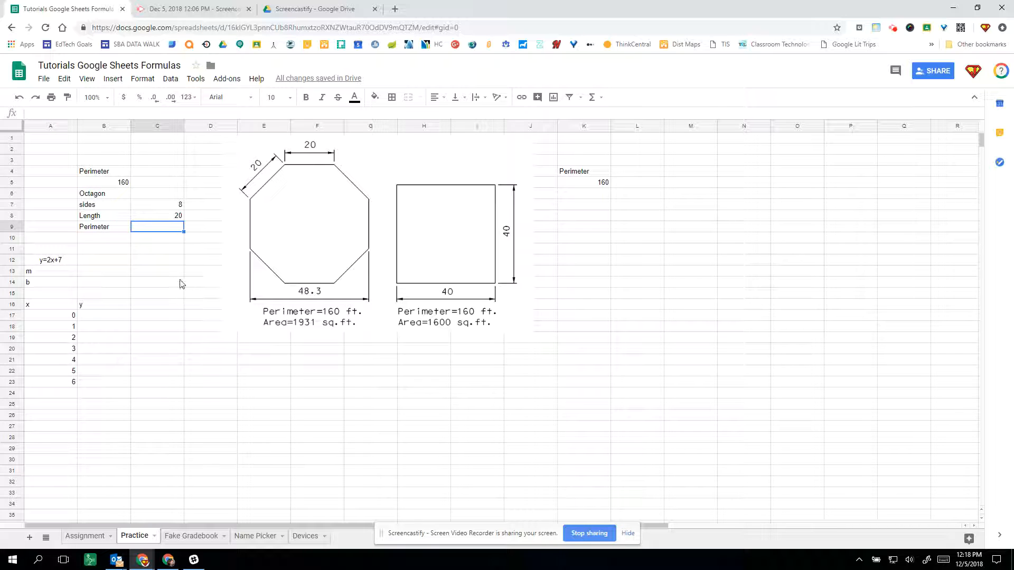
type("=")
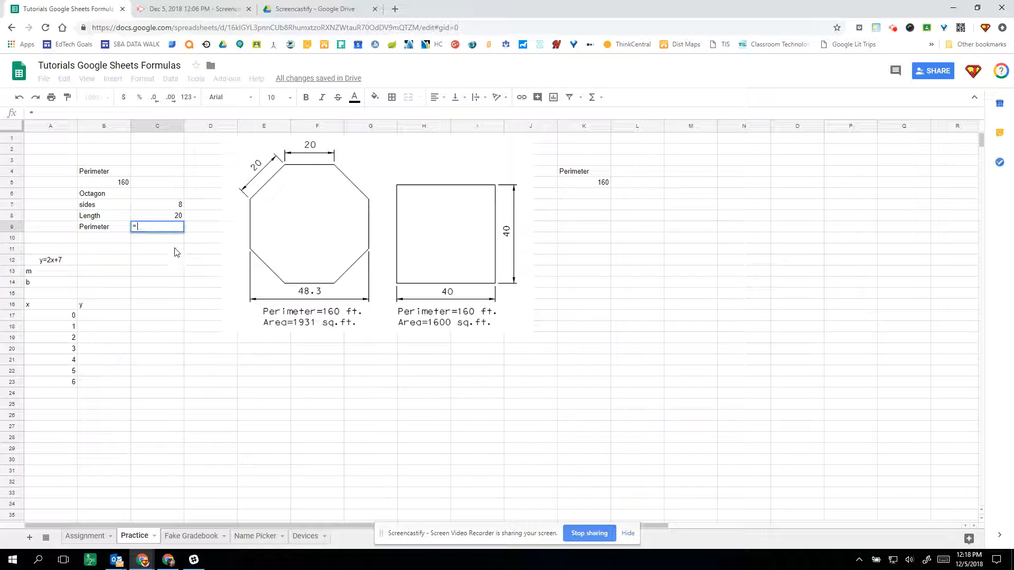
left_click(168, 206)
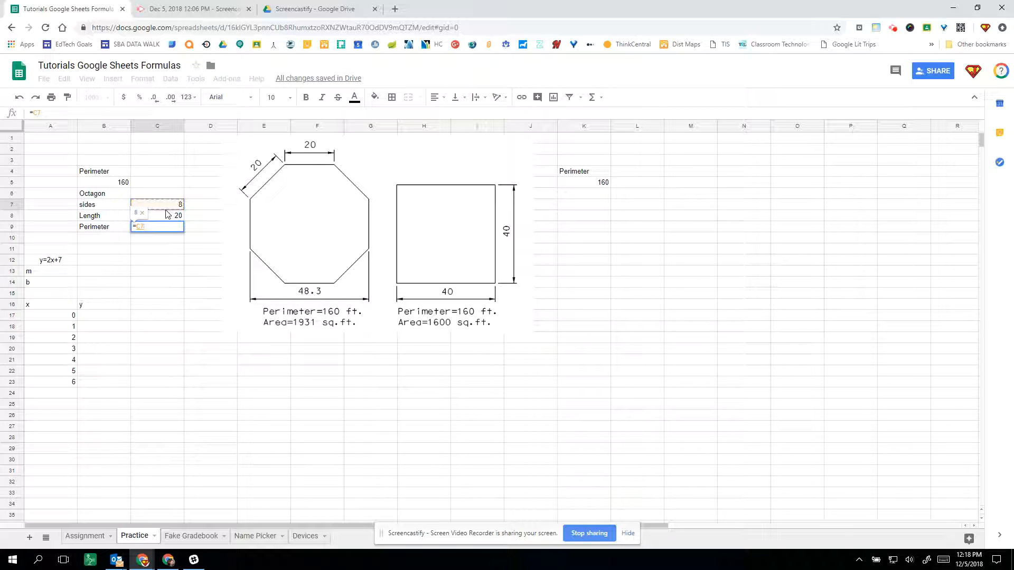
type("*")
left_click(175, 219)
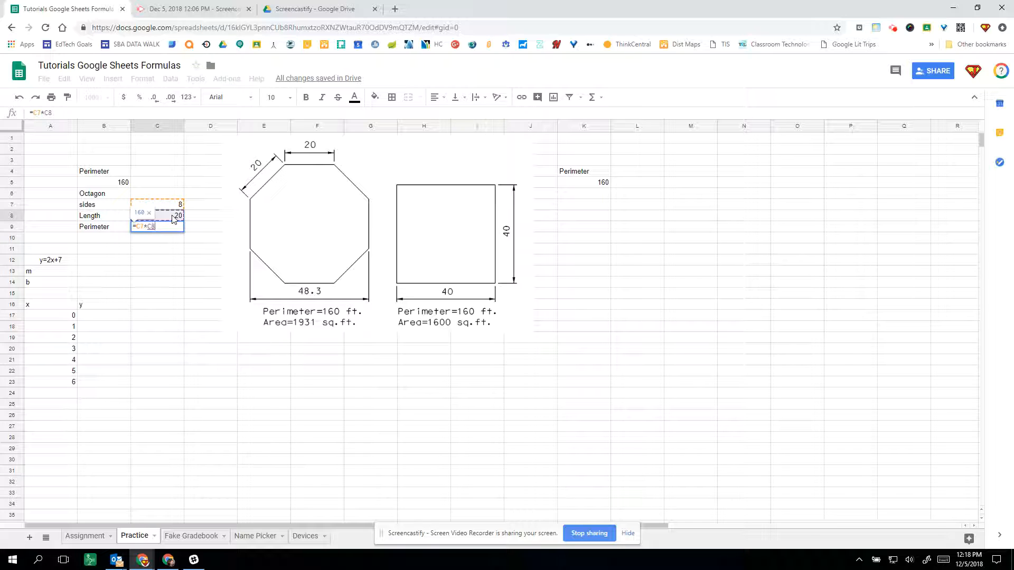
key("Return")
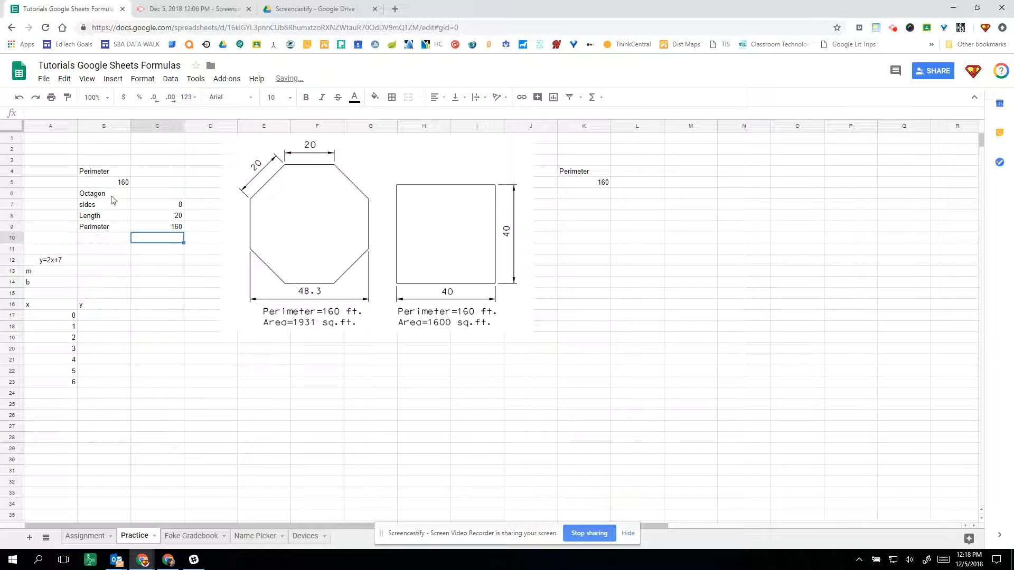
Compare the typed-number formula in B5 with the cell-reference formula in C9
left_click(110, 184)
left_click(173, 226)
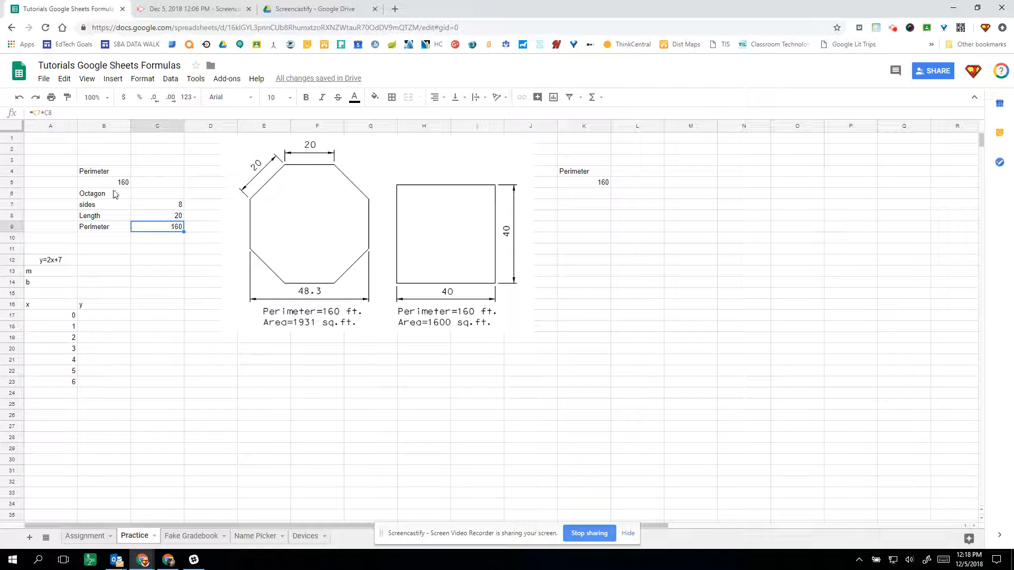
left_click(106, 184)
left_click(172, 227)
Set the octagon's side length in C8 to 60 and check the perimeter formula's references in C9
left_click(177, 218)
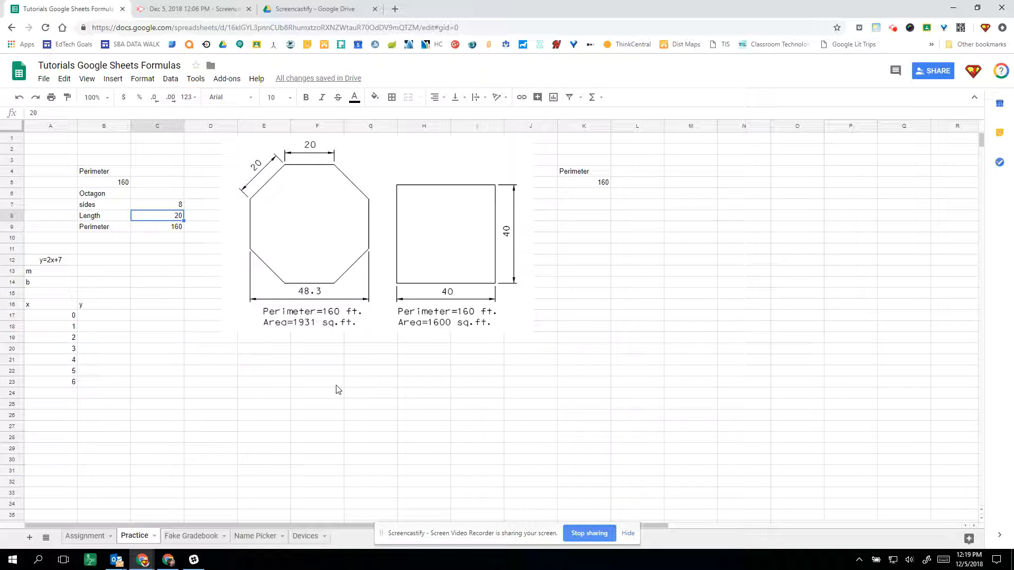
type("60")
key("Up")
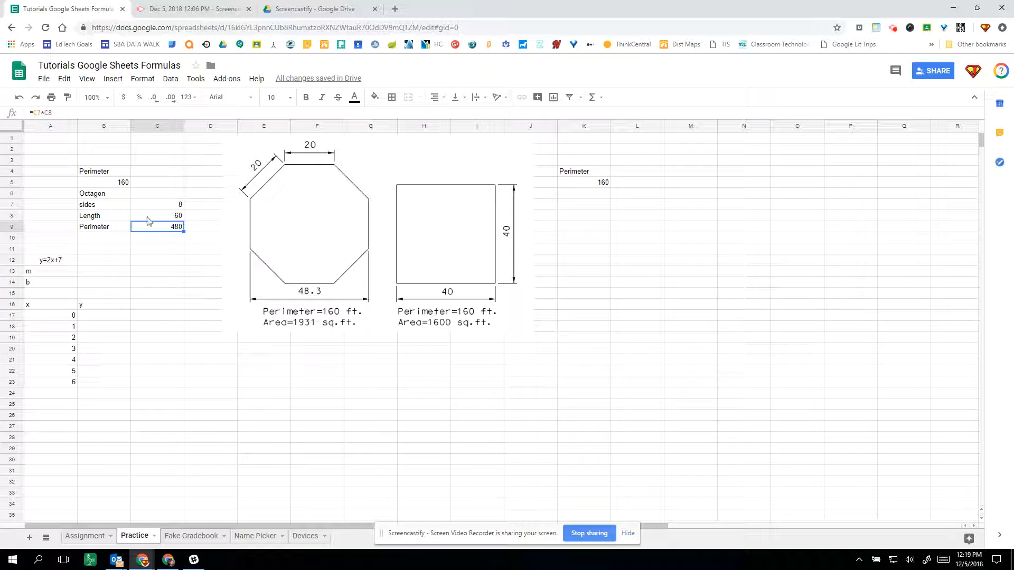
left_click_drag(32, 113, 52, 113)
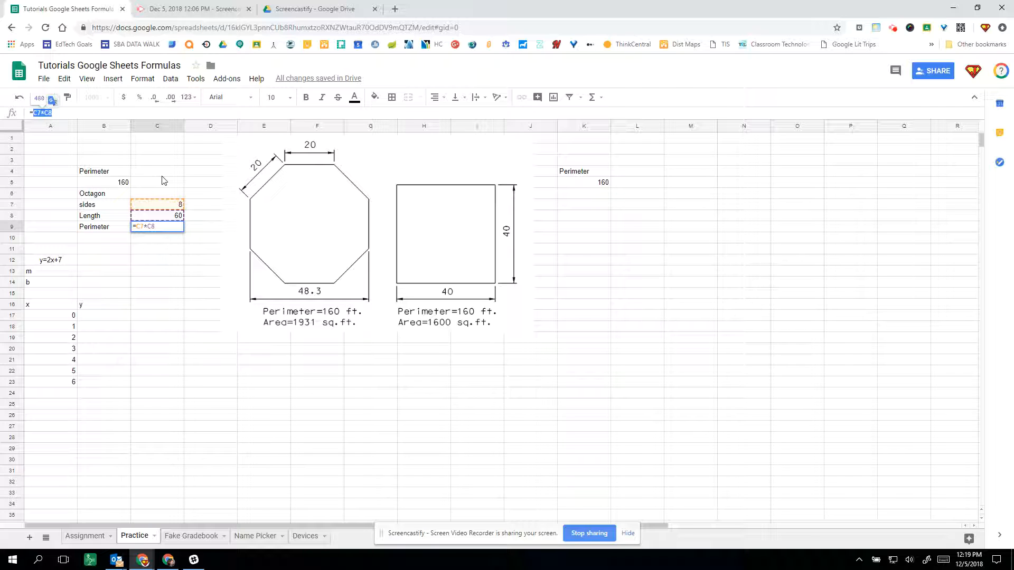
key("Return")
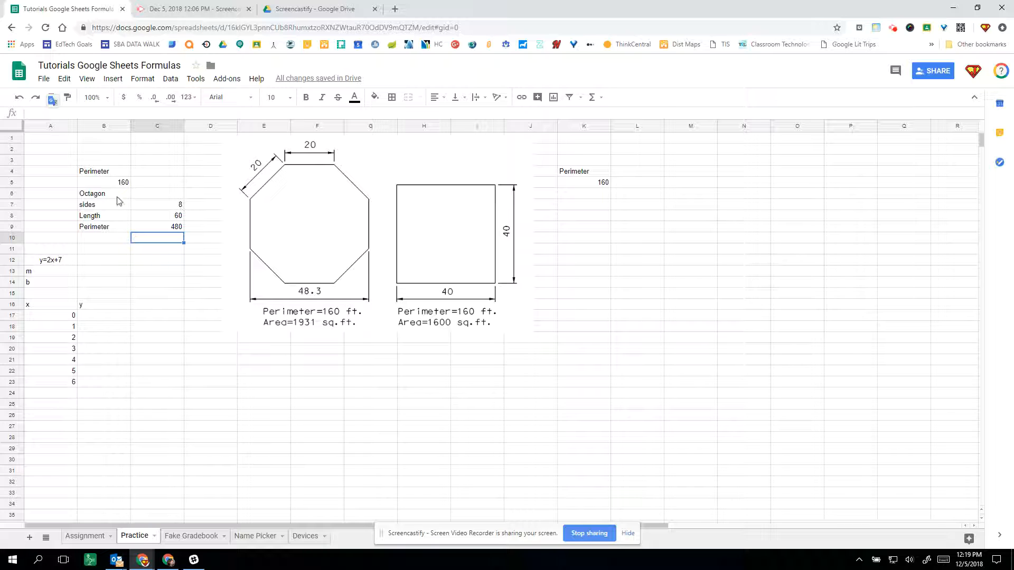
Try 5 as the number of sides in C7, and set it back to 8
left_click(175, 205)
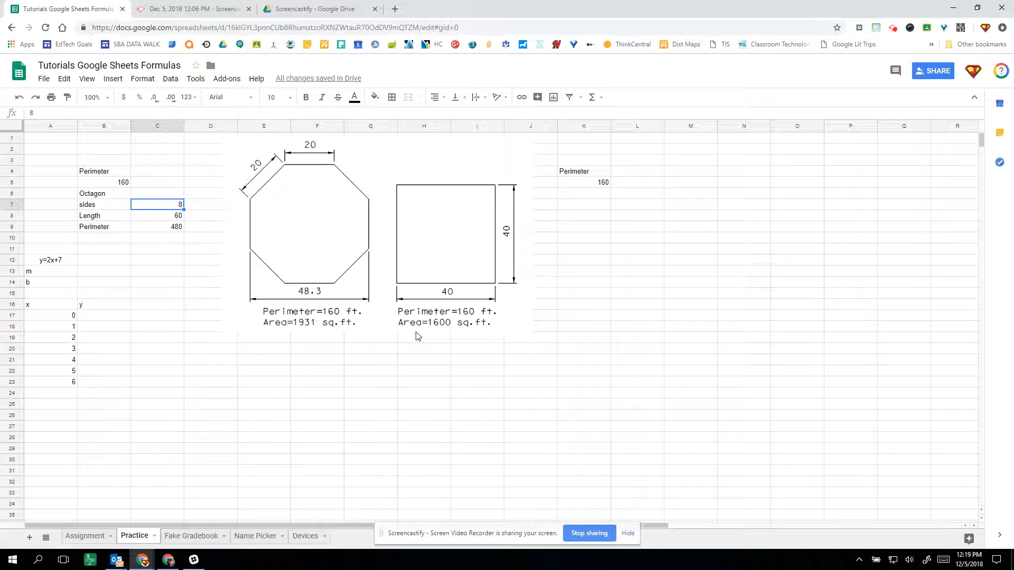
type("5")
key("Return")
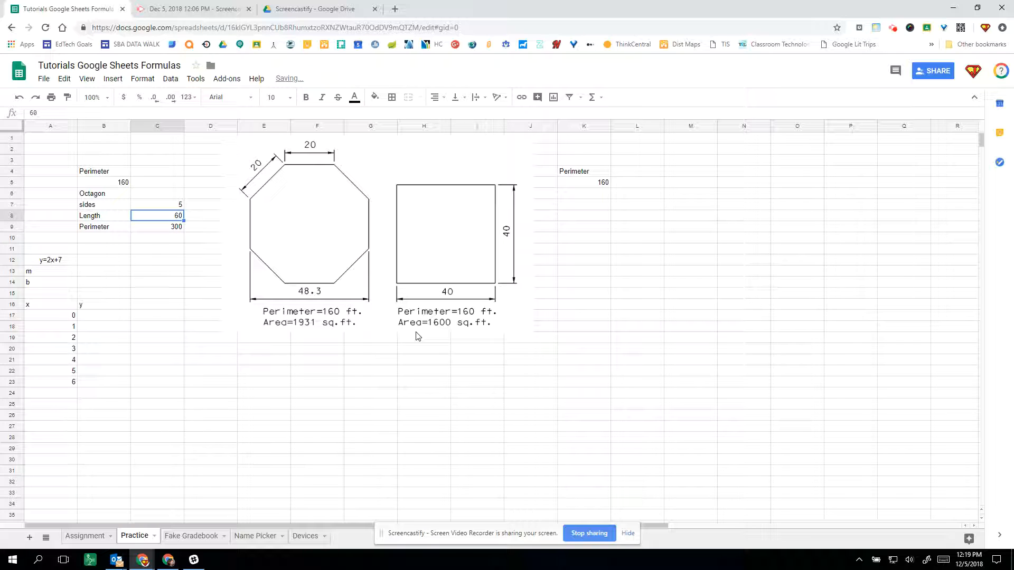
key("Up")
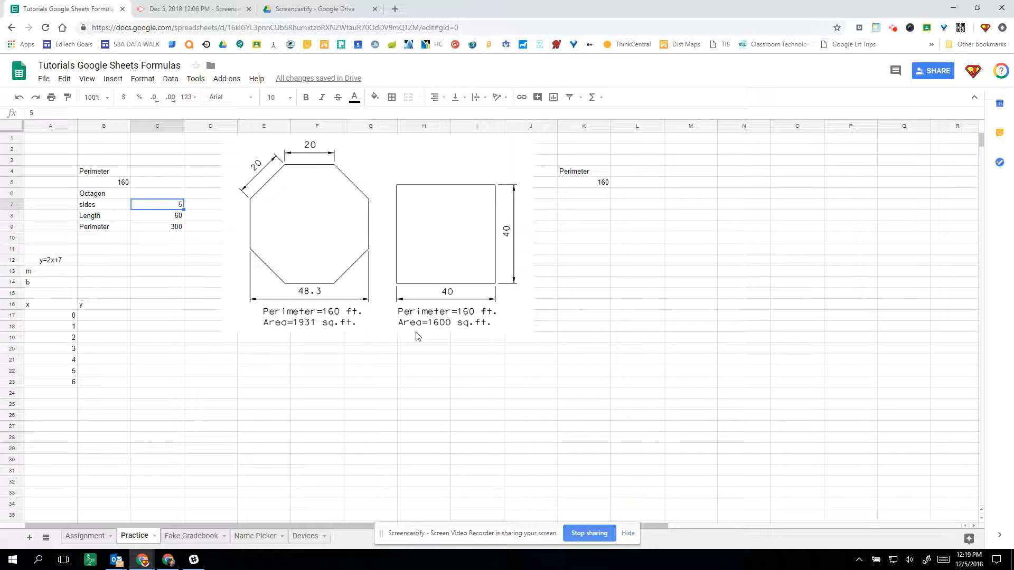
type("8")
key("Return")
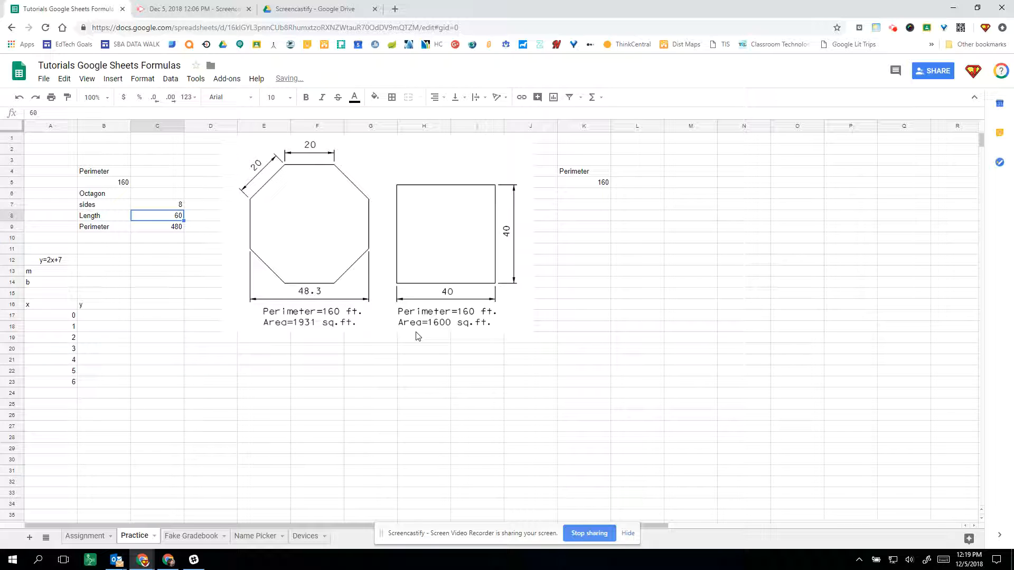
key("Up")
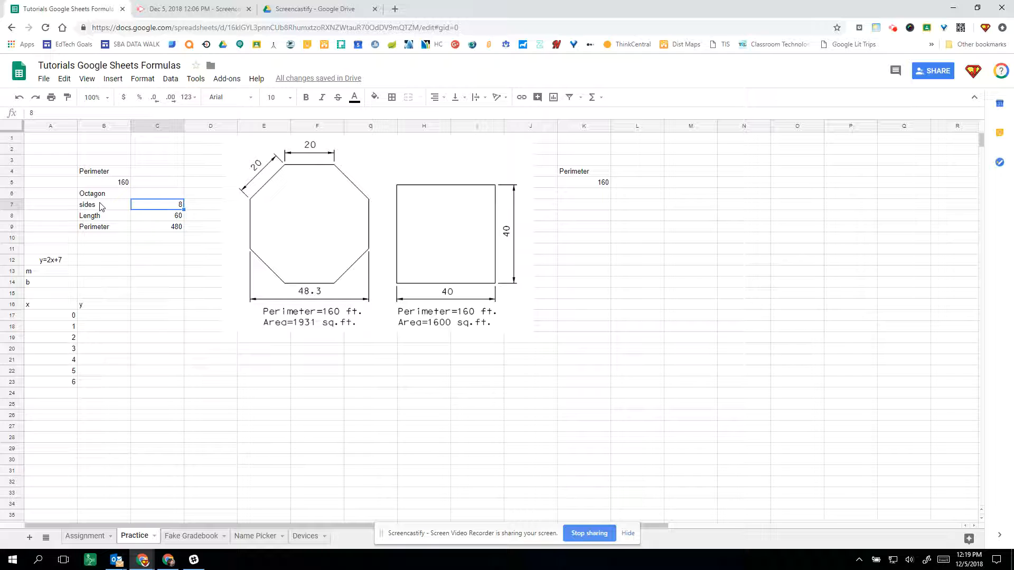
Copy the sides, Length and Perimeter block B7:C9 and paste it at K7 beside the square
left_click_drag(102, 206, 161, 222)
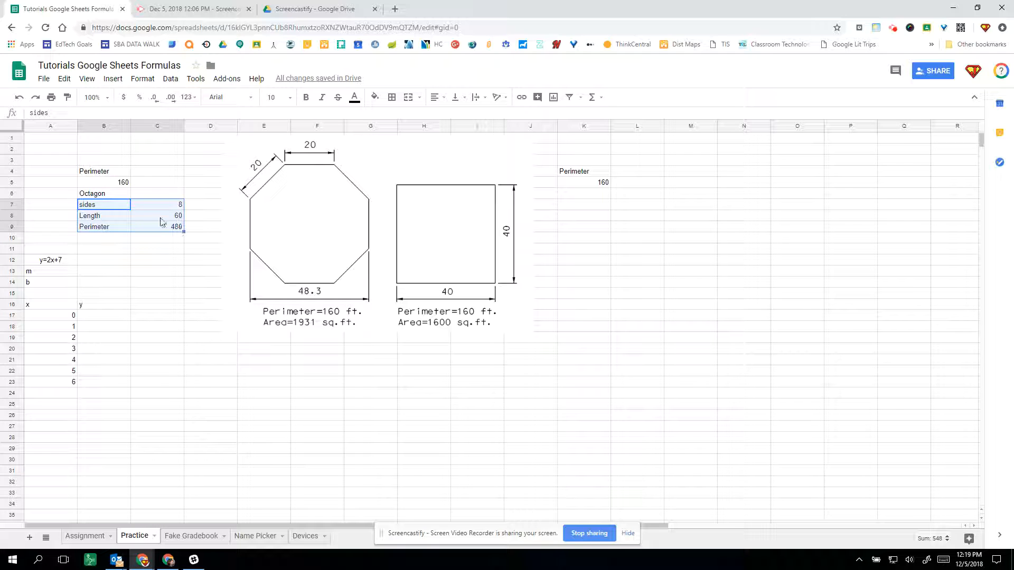
right_click(161, 221)
left_click(182, 240)
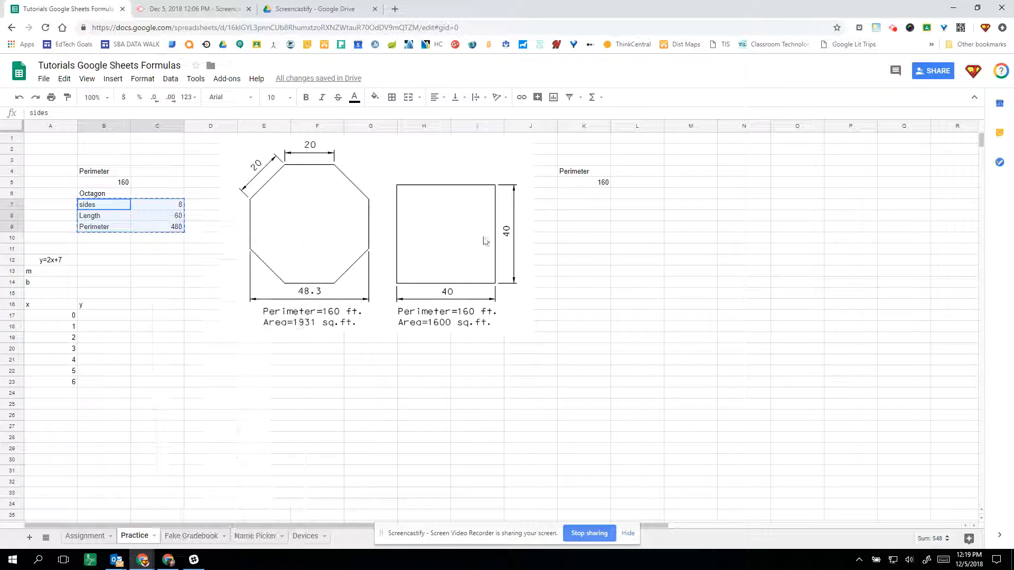
right_click(591, 206)
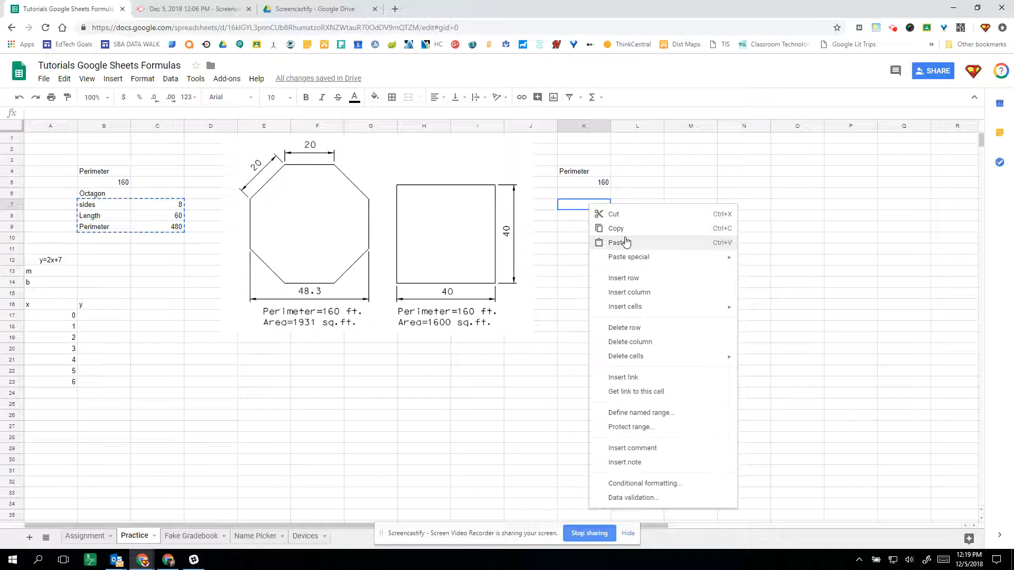
left_click(626, 243)
Set the square's number of sides in L7 to 4 and its length in L8 to 40
left_click(653, 206)
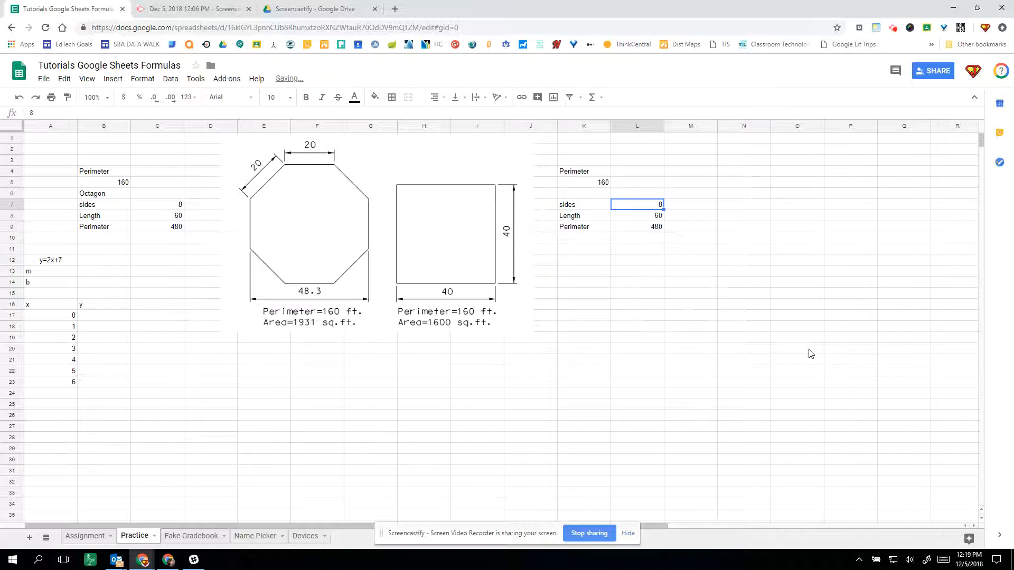
type("4")
key("Return")
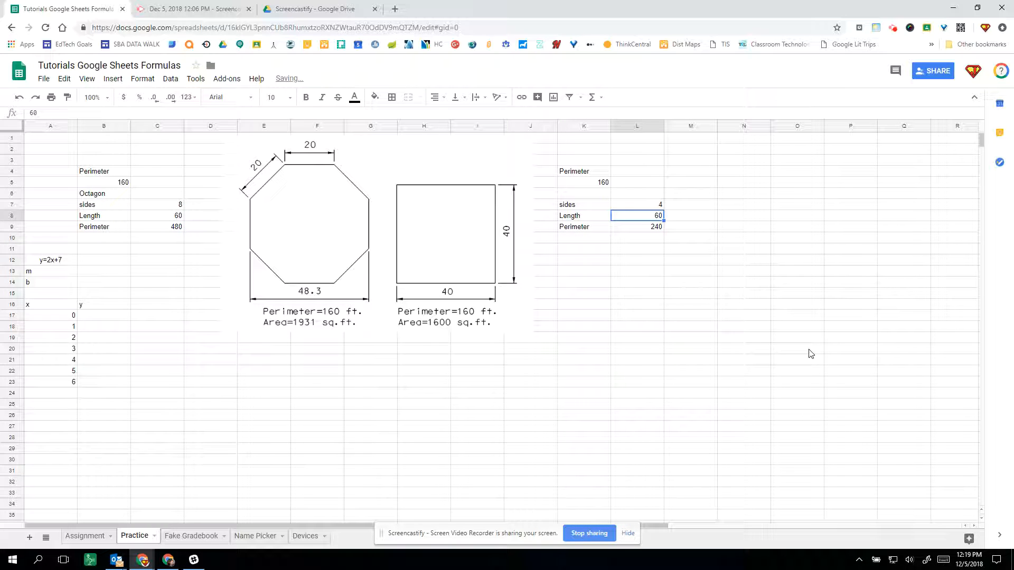
type("40")
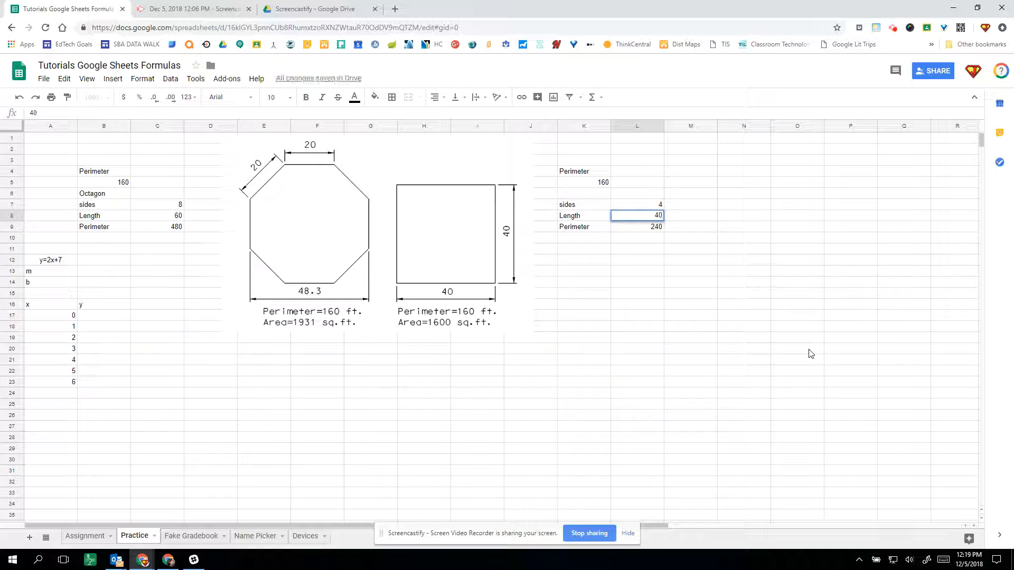
key("Return")
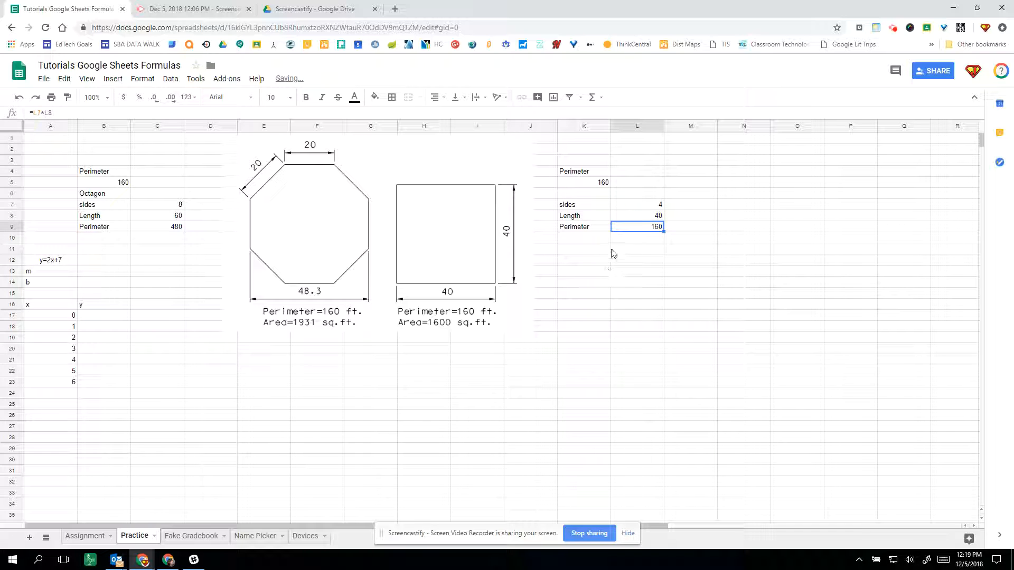
left_click(620, 275)
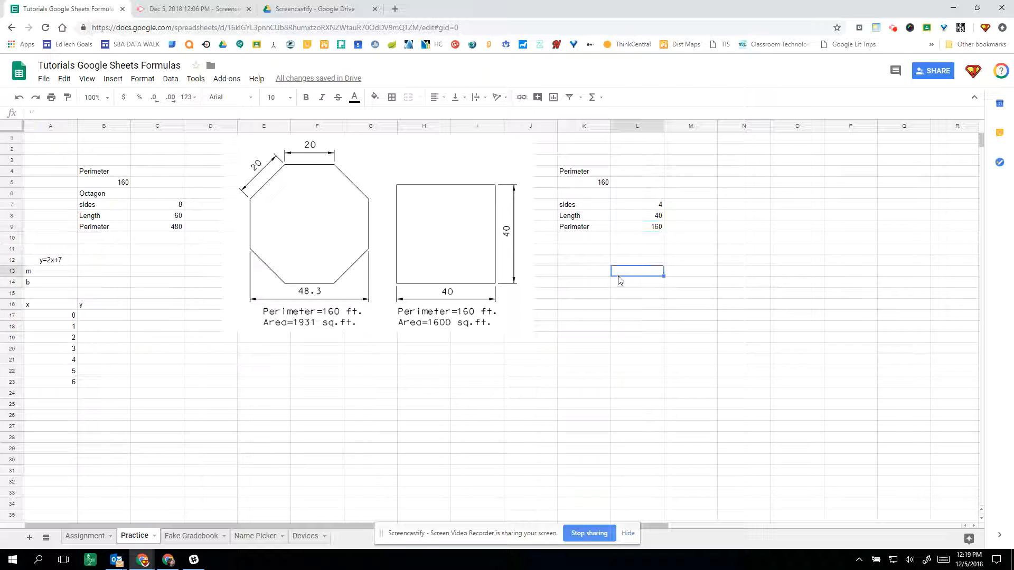
Check which cells the copied perimeter formula in L9 refers to, leaving the formula as it is
left_click(646, 227)
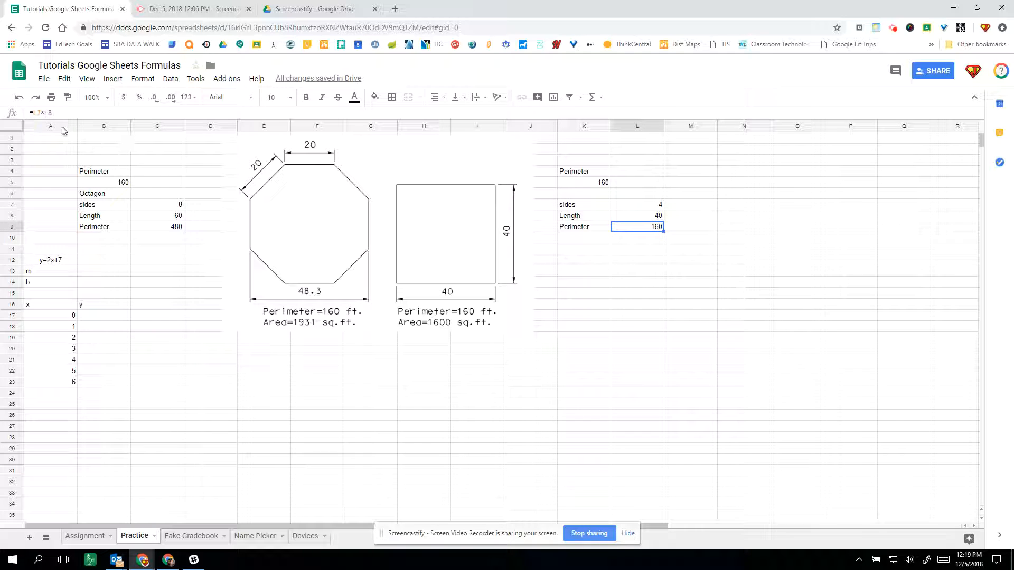
double_click(35, 113)
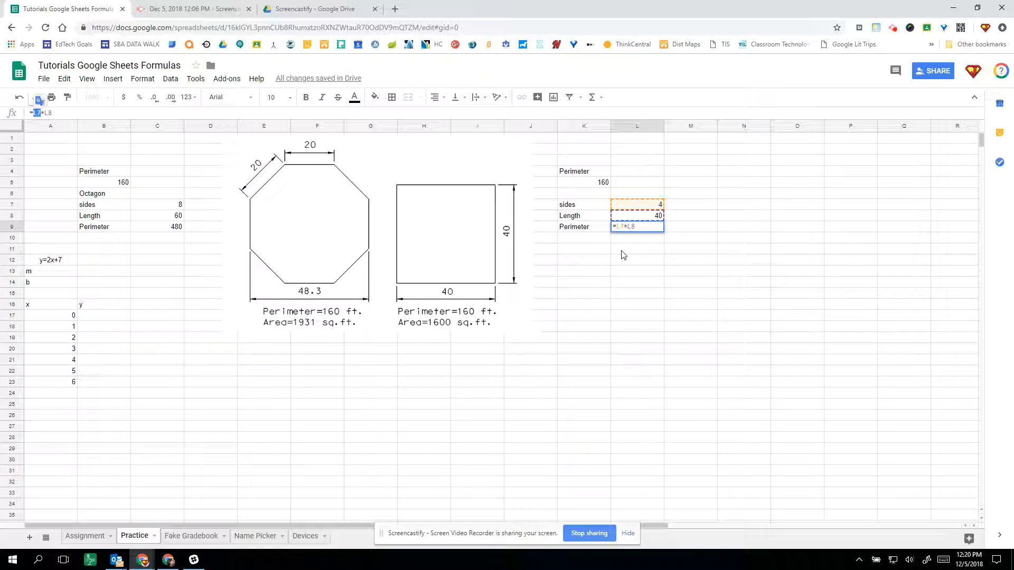
key("Return")
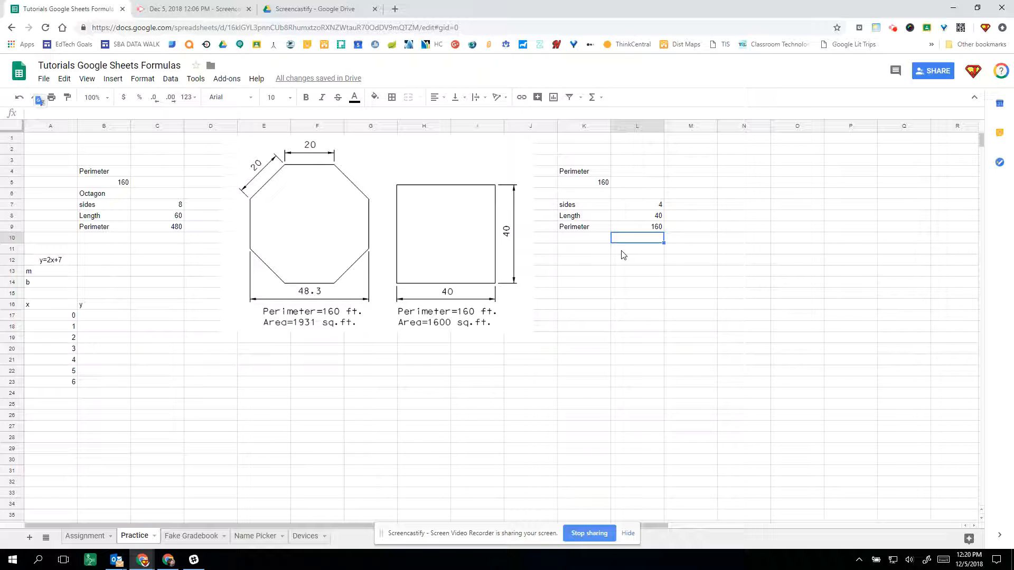